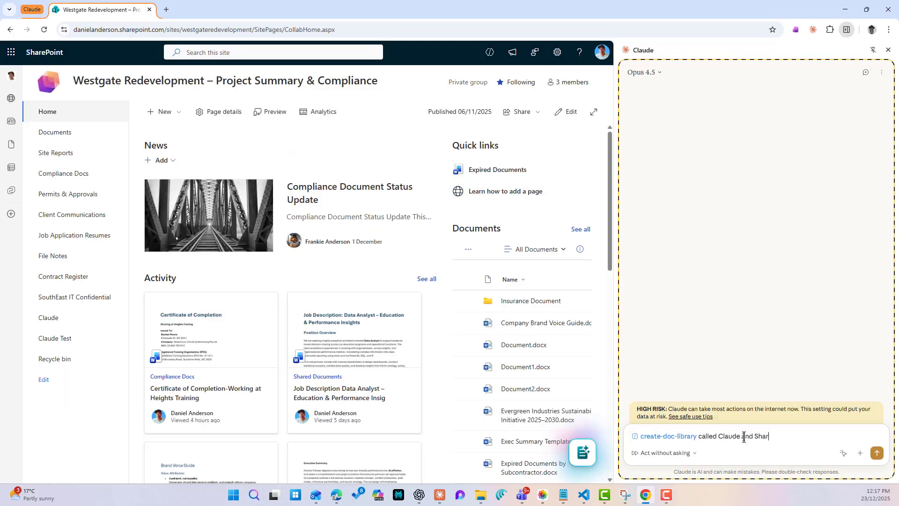
pyautogui.write('Point')
# Send the /create-doc-library request with the library name to Claude.
pyautogui.press('Return')
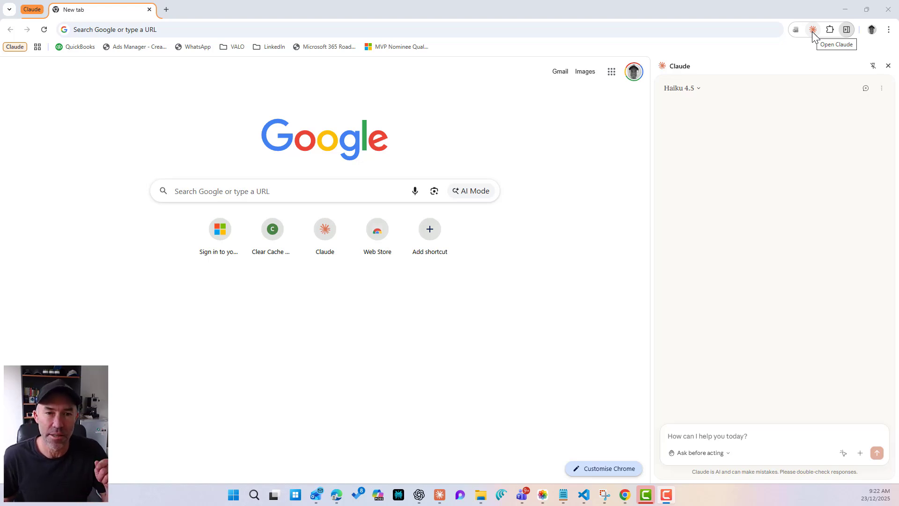
# Choose Opus 4.5 from Claude's model list.
pyautogui.click(696, 91)
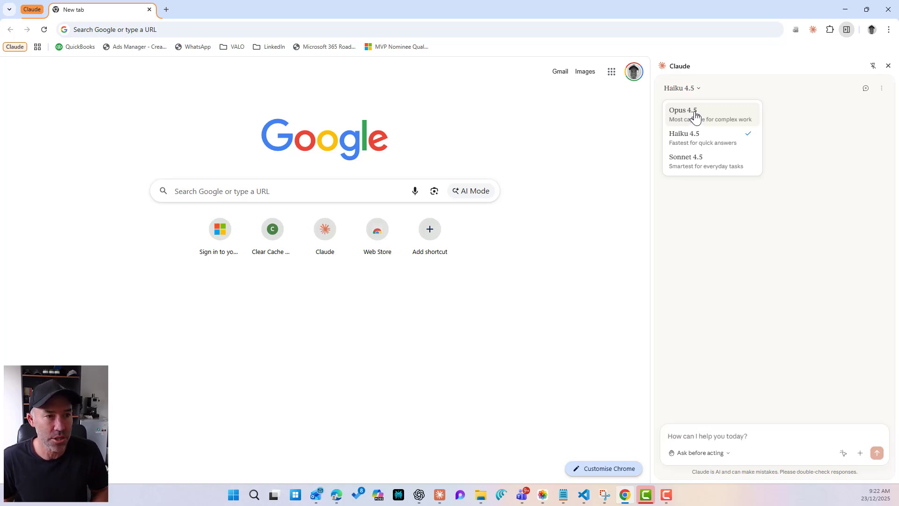
pyautogui.click(696, 114)
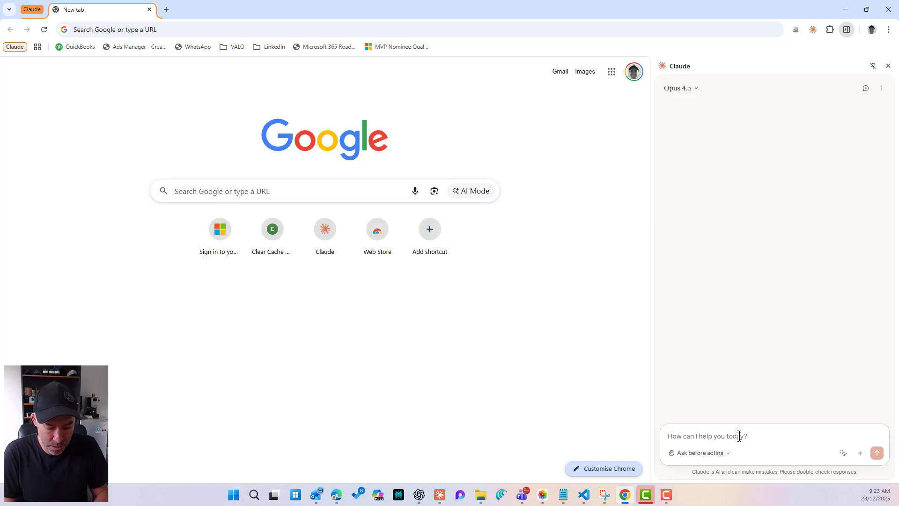
pyautogui.write('Can you navigate to')
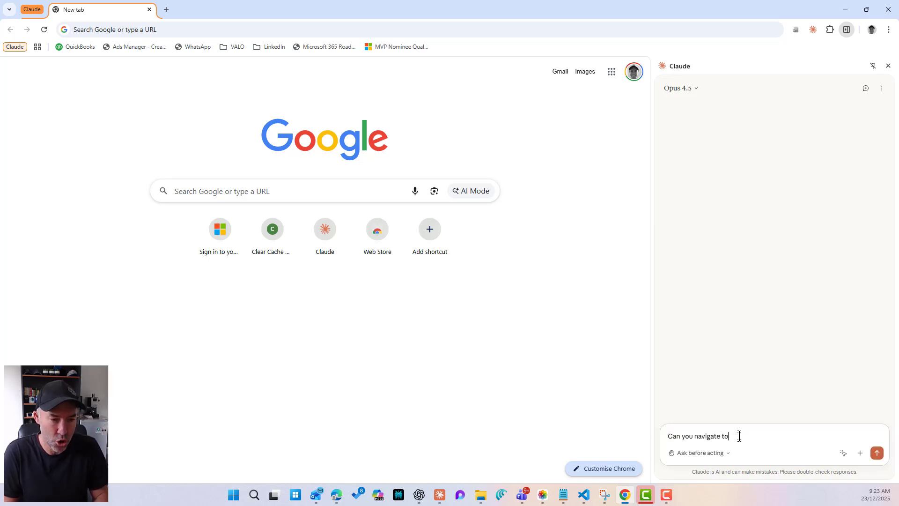
# Submit the expired-documents request for the Compliance Document Library with the pasted SharePoint site URL.
pyautogui.write('https://danielanderson.sharepoint.com/sites/westgateredevelopment')
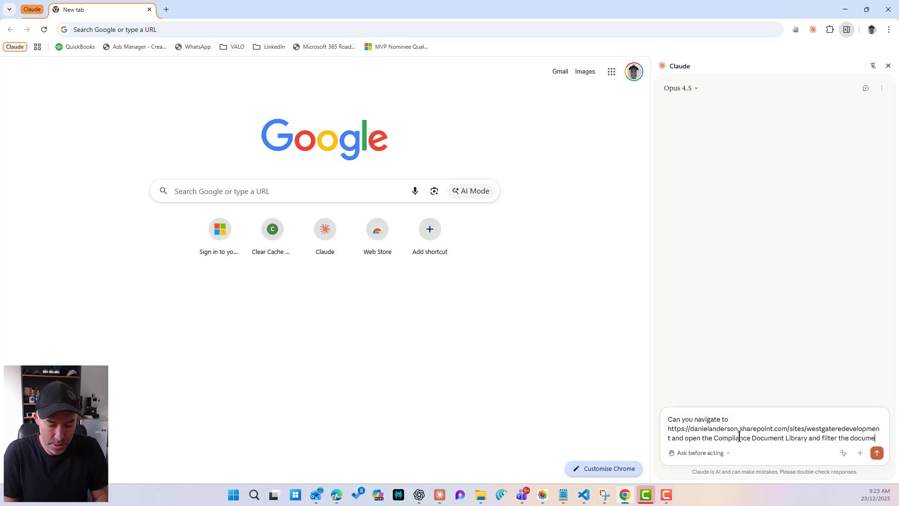
pyautogui.write('nts')
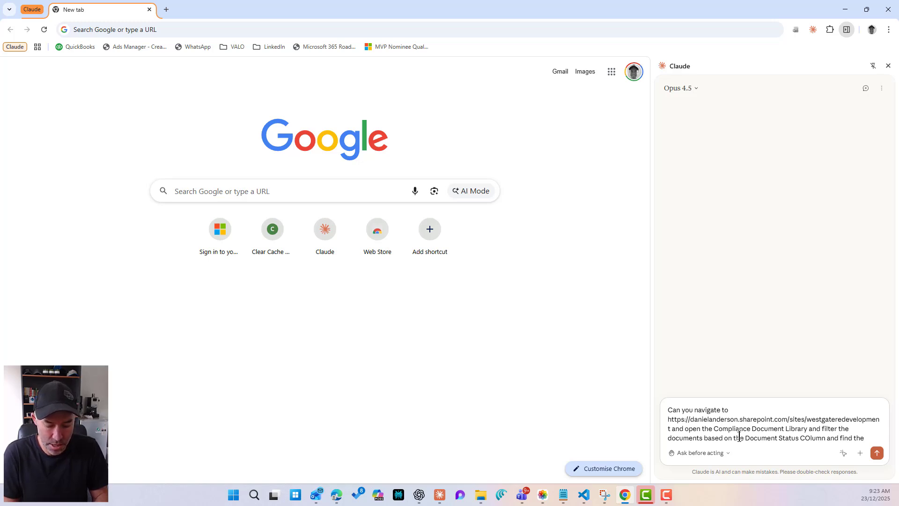
pyautogui.write('ired document')
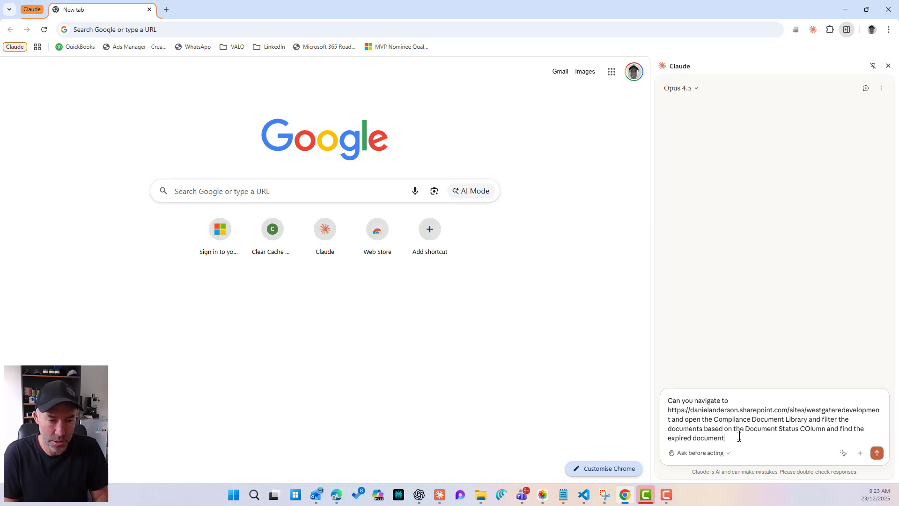
pyautogui.write('s')
pyautogui.press('Return')
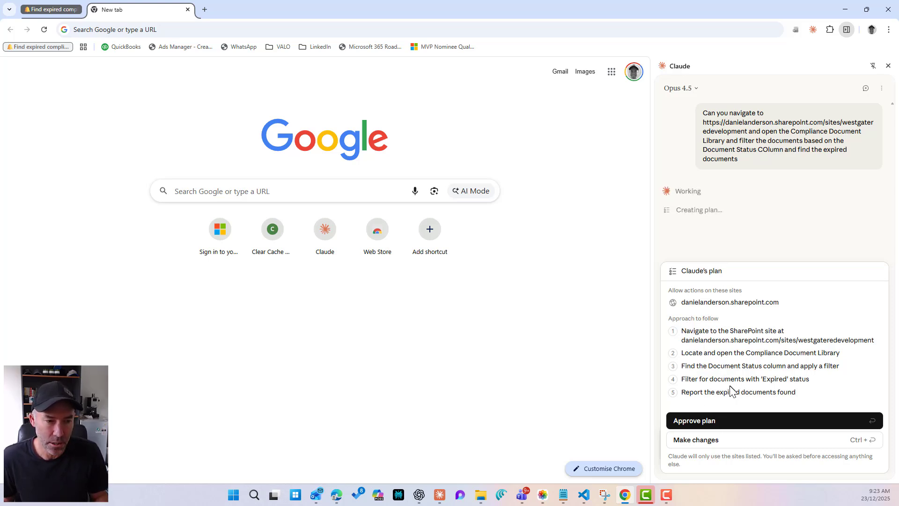
# Approve Claude's plan so it filters Compliance Docs to Expired and reports four documents.
pyautogui.click(728, 422)
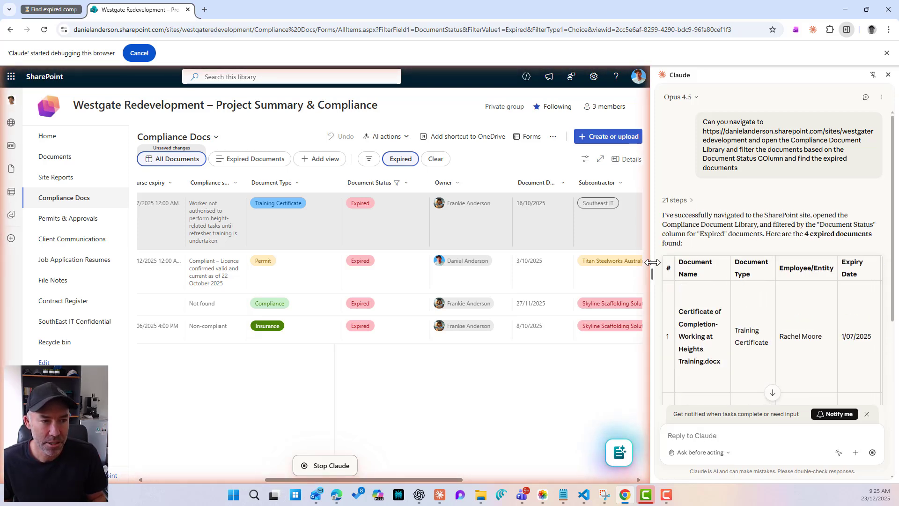
pyautogui.moveTo(652, 264); pyautogui.dragTo(454, 264)
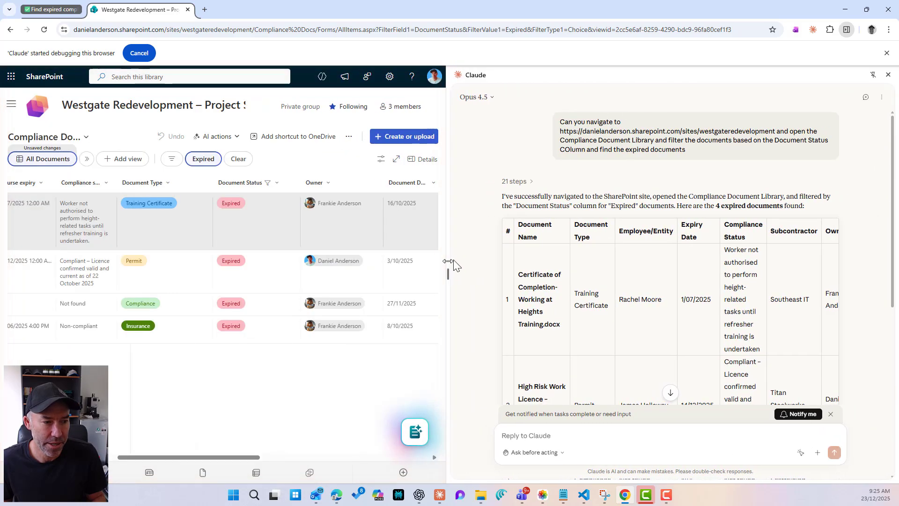
pyautogui.scroll(-5, 697, 257)
pyautogui.scroll(-3, 697, 256)
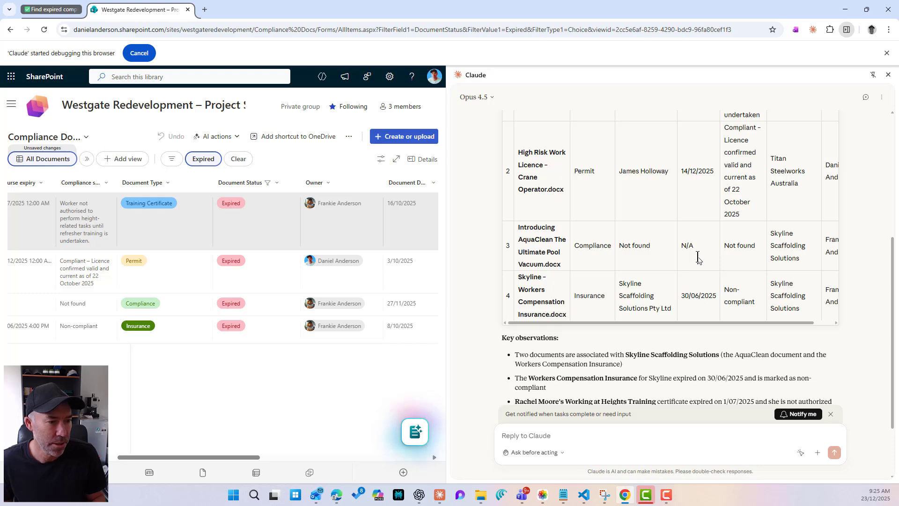
pyautogui.scroll(3, 697, 256)
pyautogui.scroll(3, 697, 257)
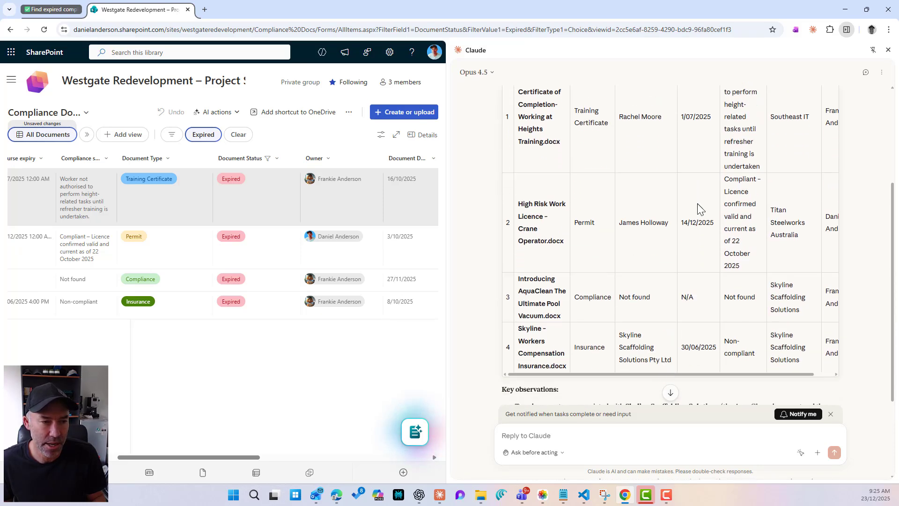
pyautogui.scroll(-3, 700, 208)
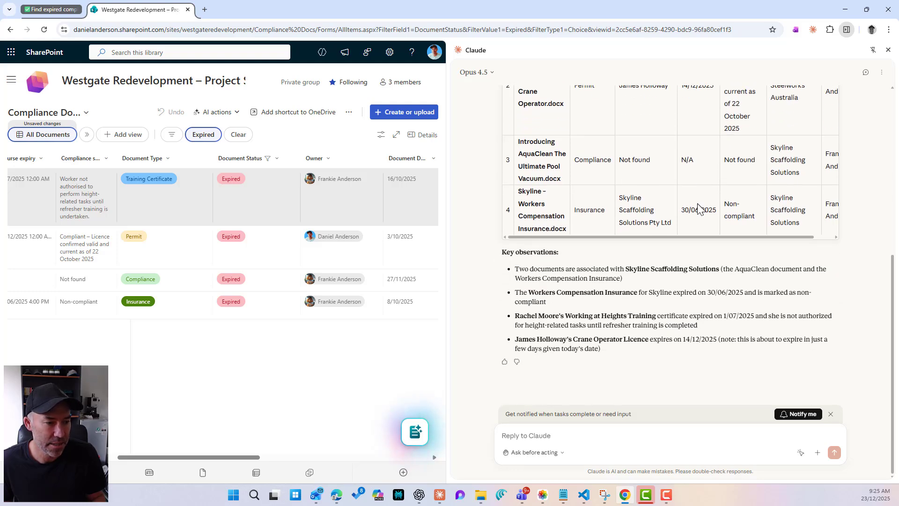
pyautogui.scroll(5, 697, 204)
pyautogui.scroll(5, 698, 203)
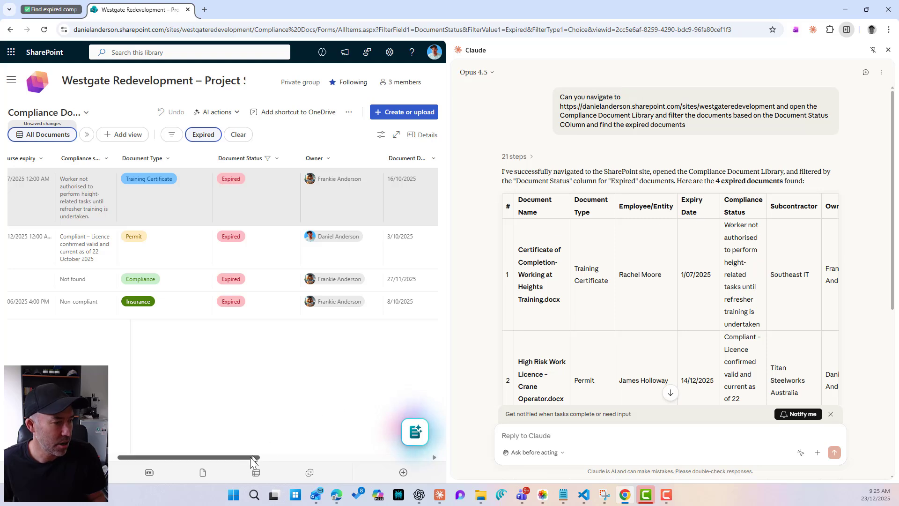
pyautogui.moveTo(248, 458); pyautogui.dragTo(120, 457)
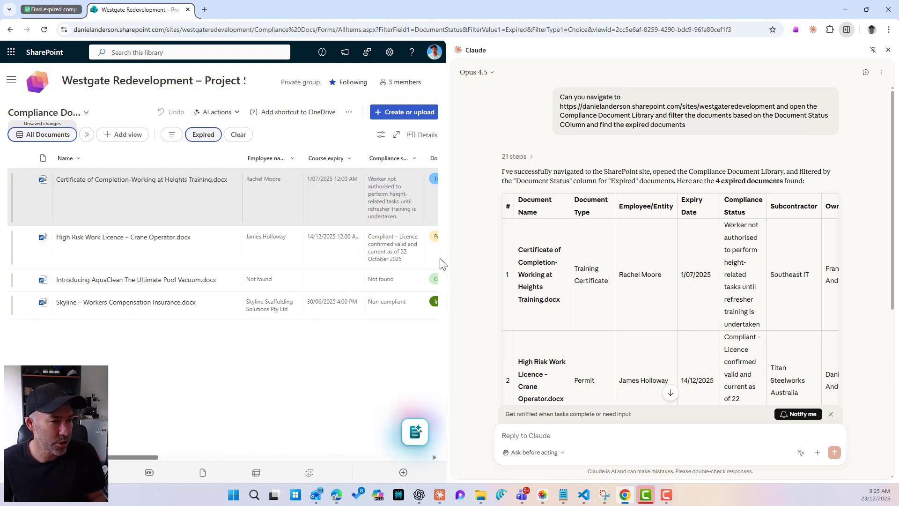
pyautogui.moveTo(447, 263); pyautogui.dragTo(616, 259)
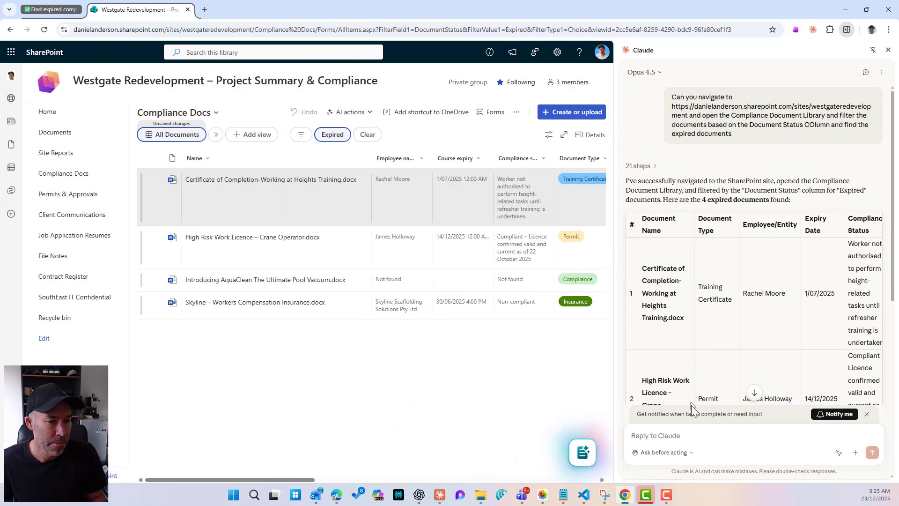
# Send a follow-up asking Claude to check the Permits and Approvals library for expired documents.
pyautogui.click(712, 435)
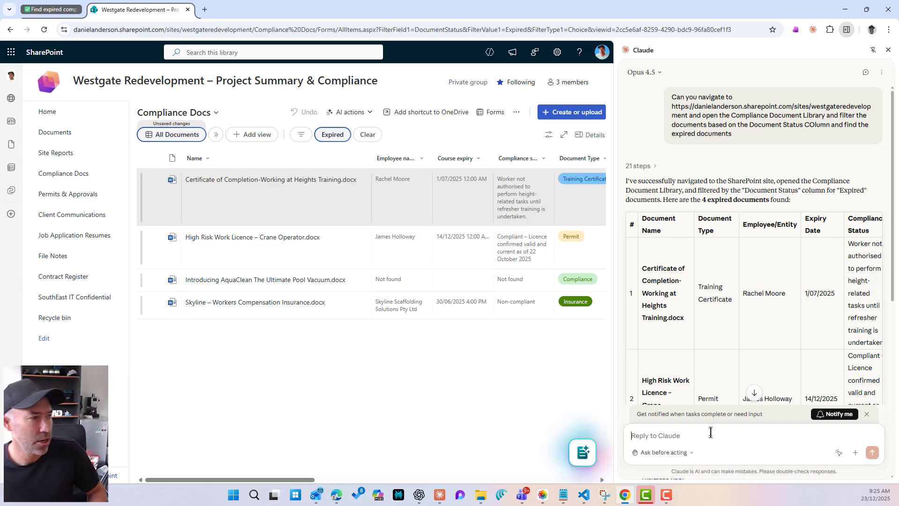
pyautogui.write('Can you now please')
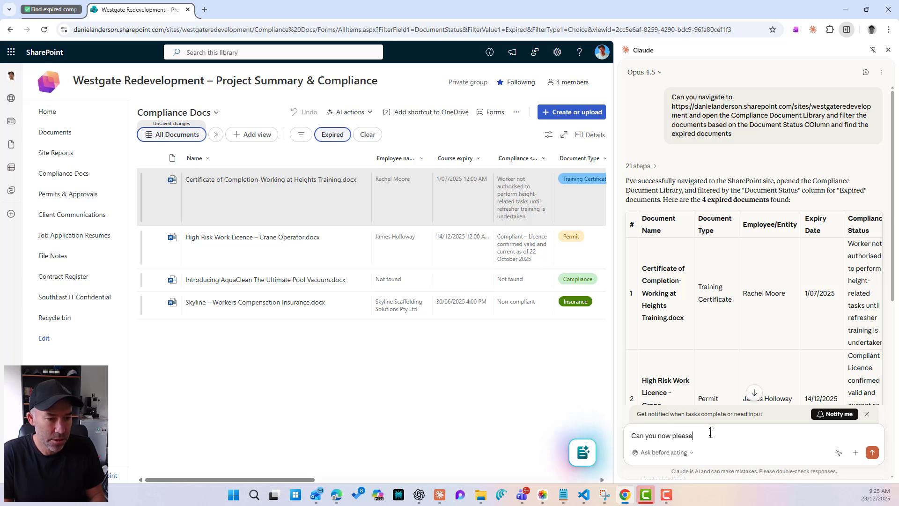
pyautogui.write(' c')
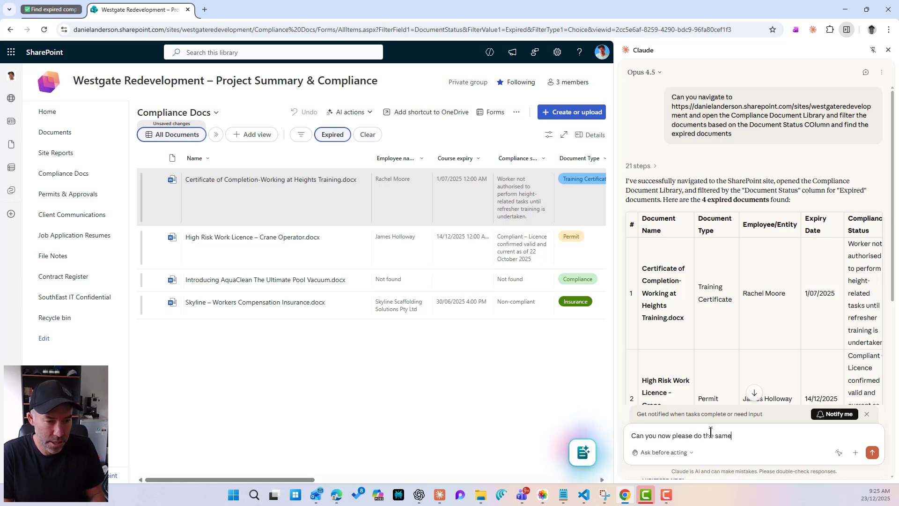
pyautogui.write('g to the Permis')
pyautogui.write('ts and')
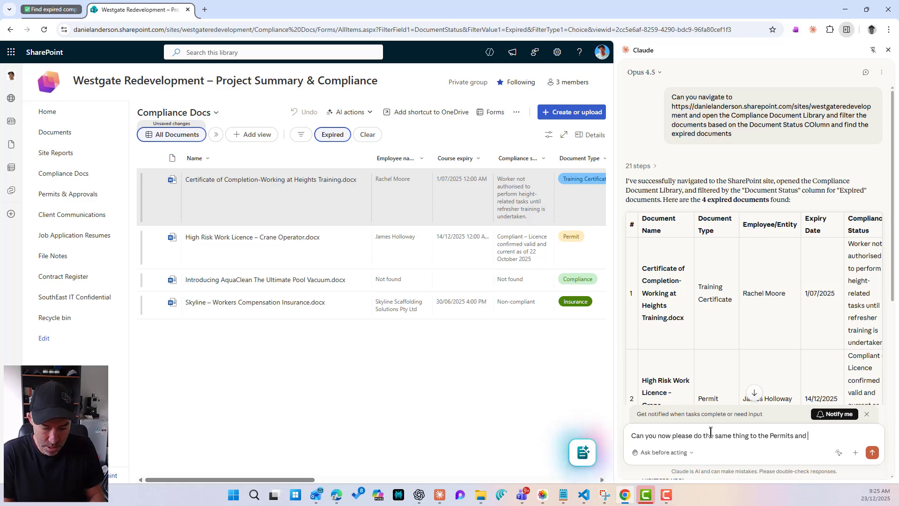
pyautogui.write(' Approvals Docum')
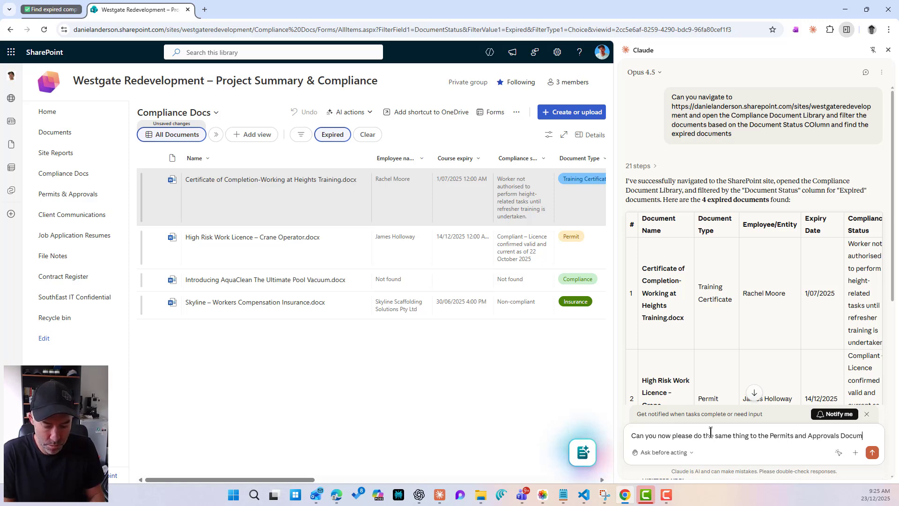
pyautogui.write('nt L')
pyautogui.write('ry')
pyautogui.press('Return')
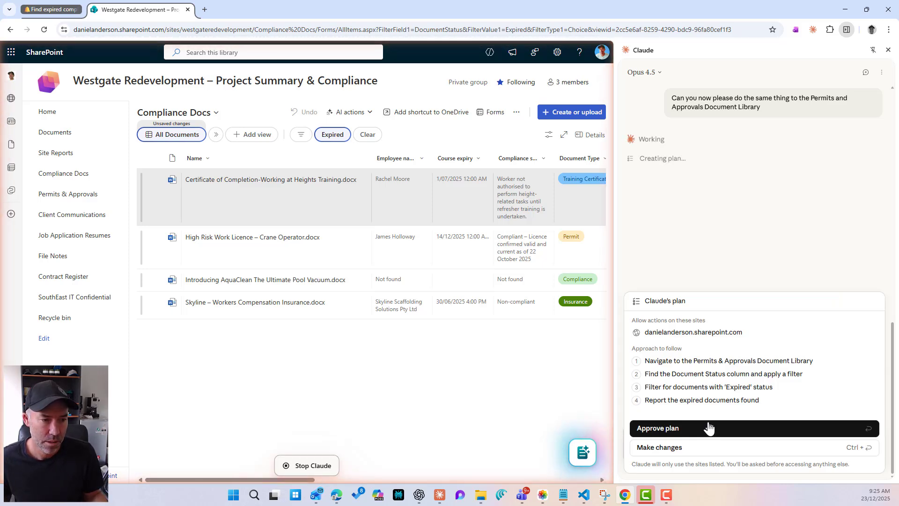
# Approve Claude's plan so it checks Permits & Approvals document statuses.
pyautogui.click(707, 430)
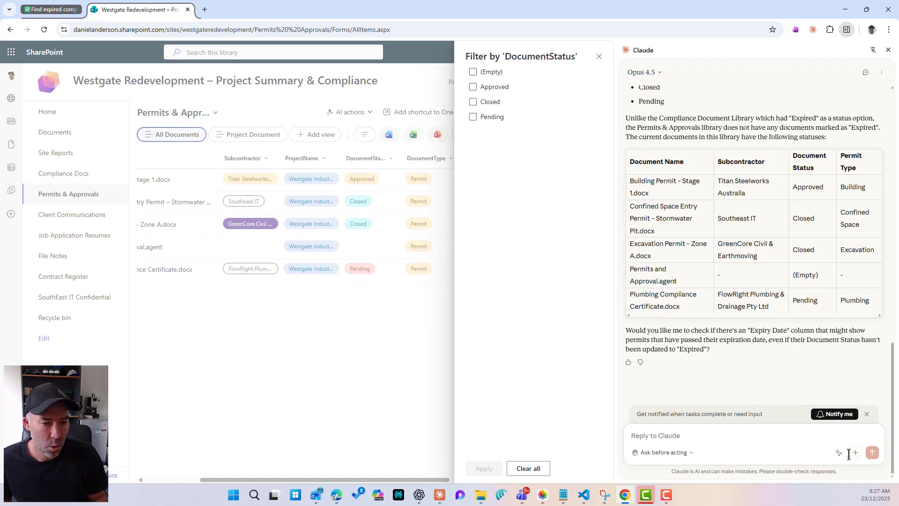
# Dismiss the notification banner and set Claude's permission mode to 'Act without asking'.
pyautogui.click(866, 413)
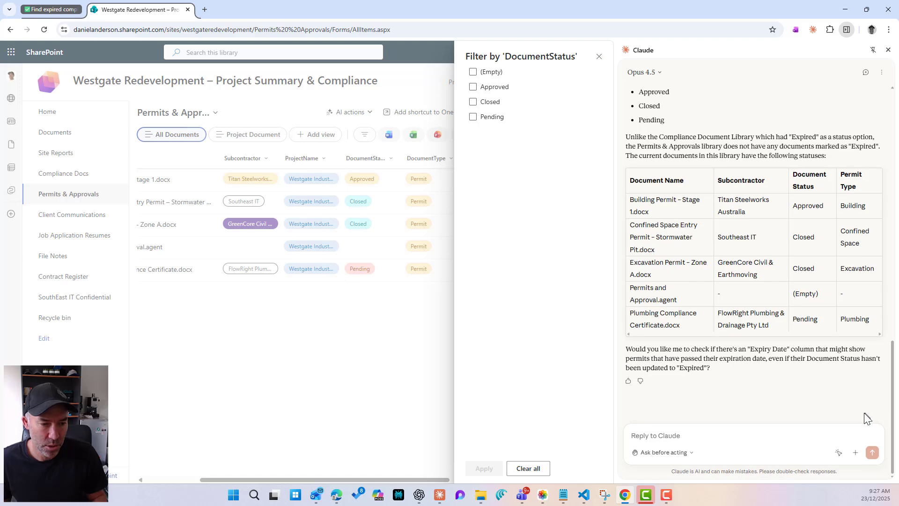
pyautogui.click(661, 455)
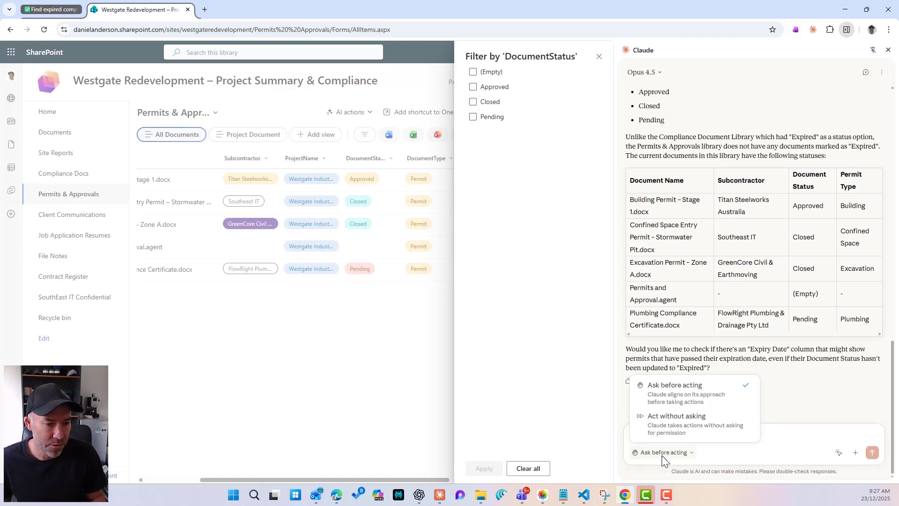
pyautogui.click(675, 426)
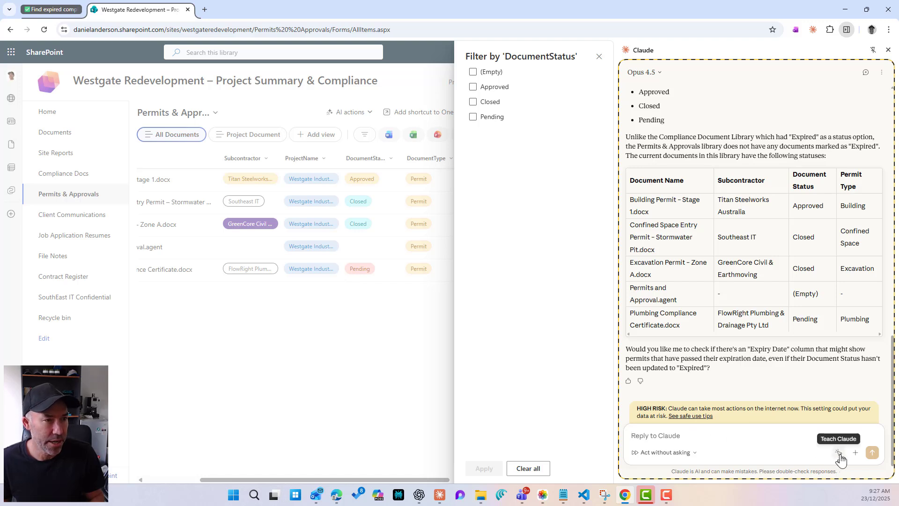
# Close the DocumentStatus filter, go to the site Home page and start Teach Claude a workflow.
pyautogui.click(599, 56)
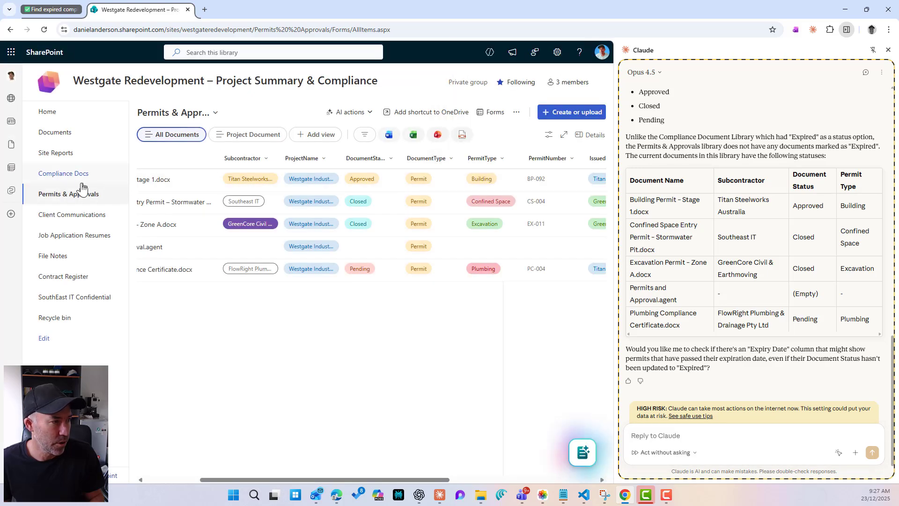
pyautogui.click(48, 112)
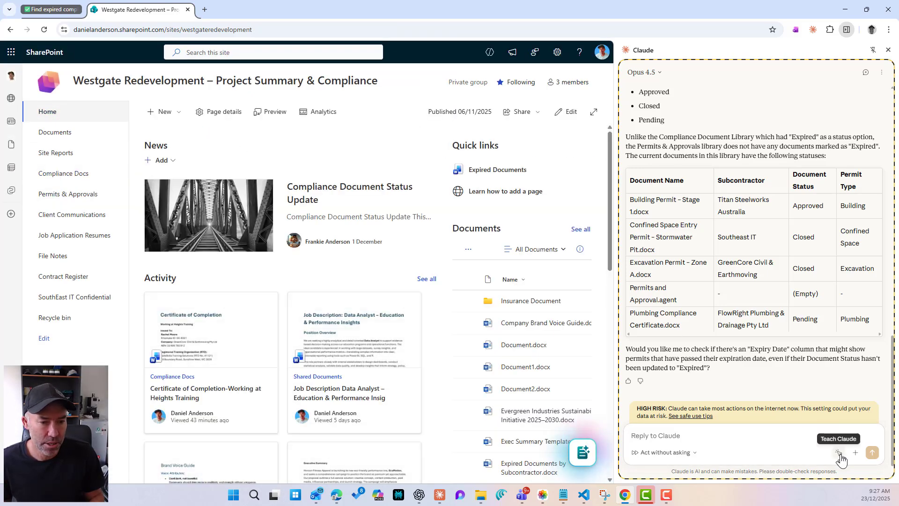
pyautogui.click(840, 455)
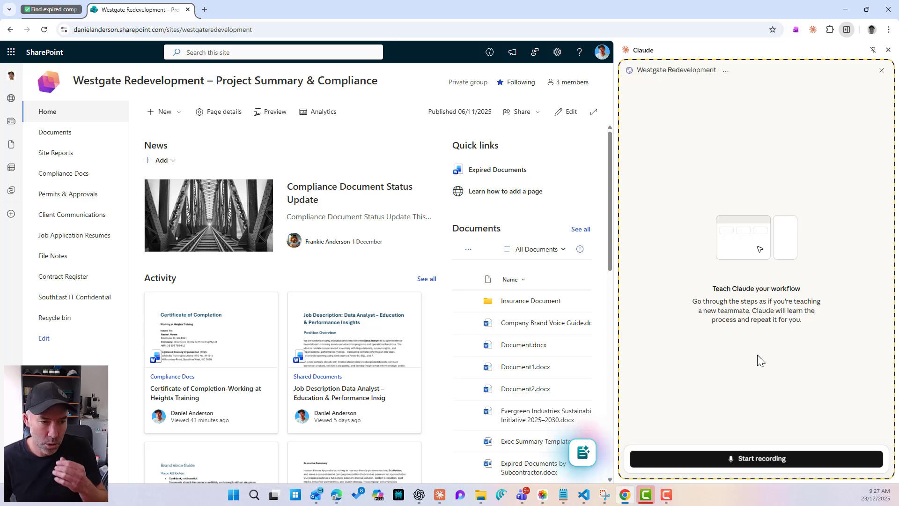
# Record creating a new blank document library named Claude from the site home's New menu.
pyautogui.click(794, 457)
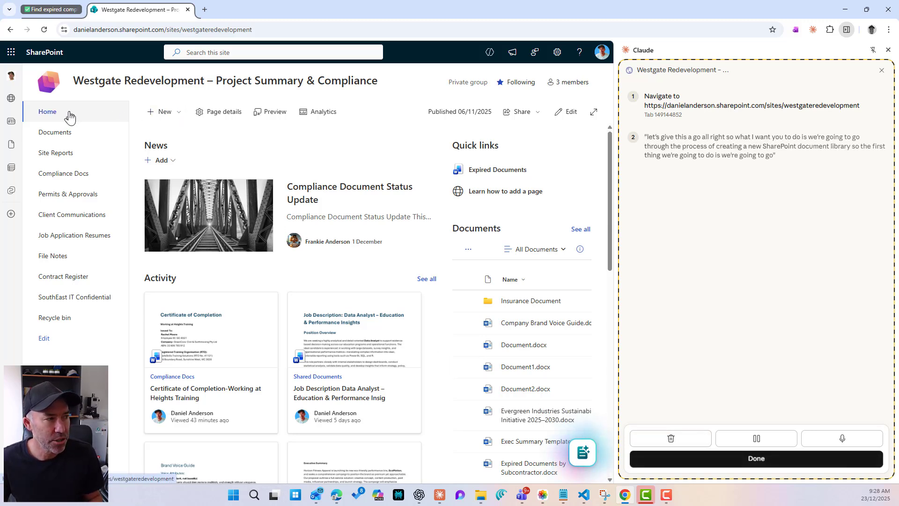
pyautogui.click(47, 111)
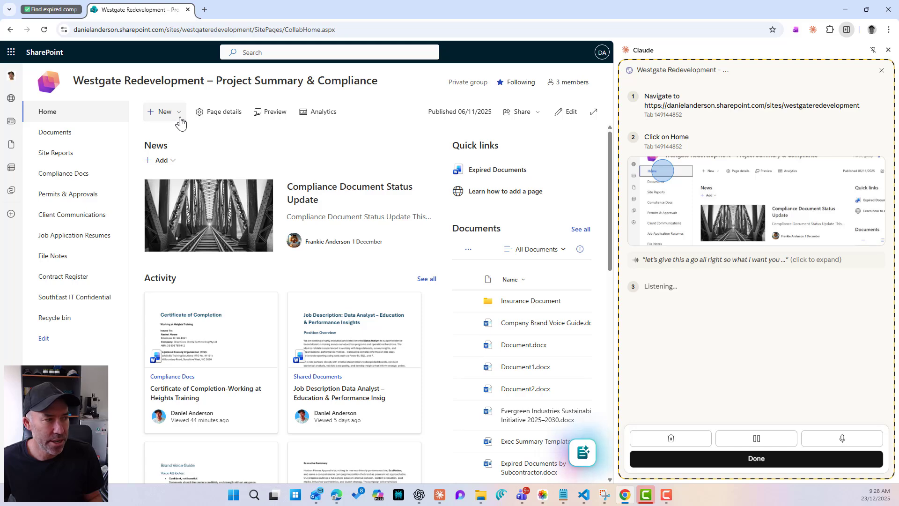
pyautogui.click(164, 111)
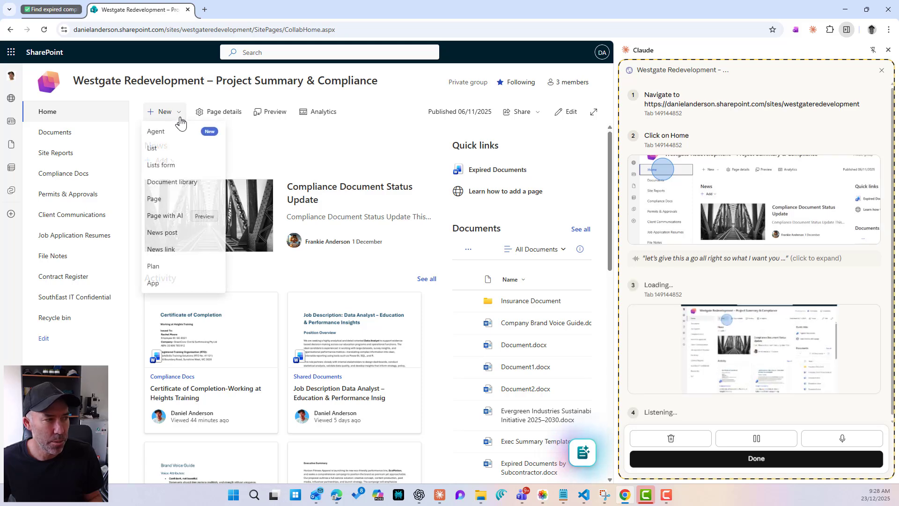
pyautogui.click(175, 187)
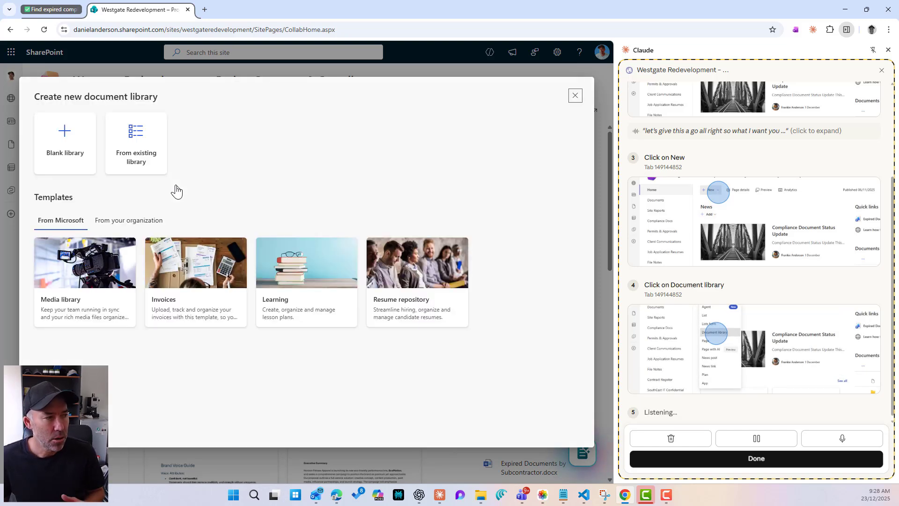
pyautogui.click(64, 144)
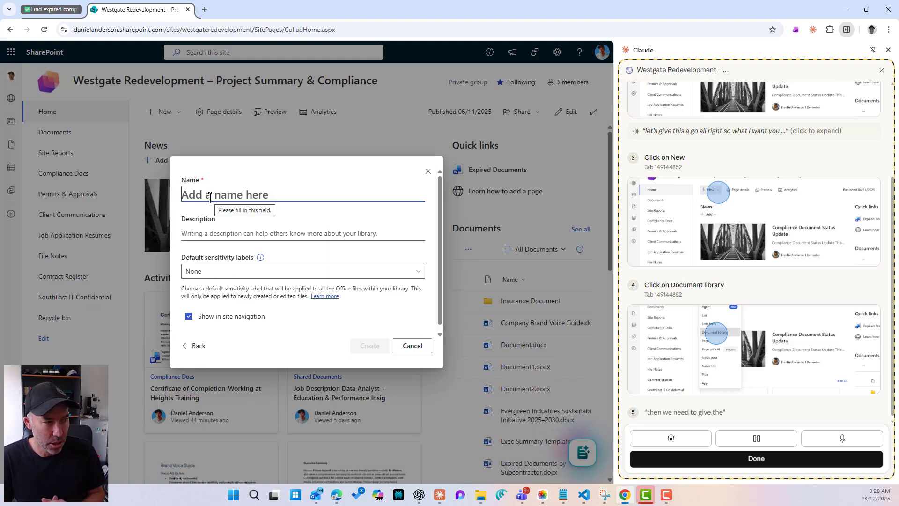
pyautogui.write('Claude')
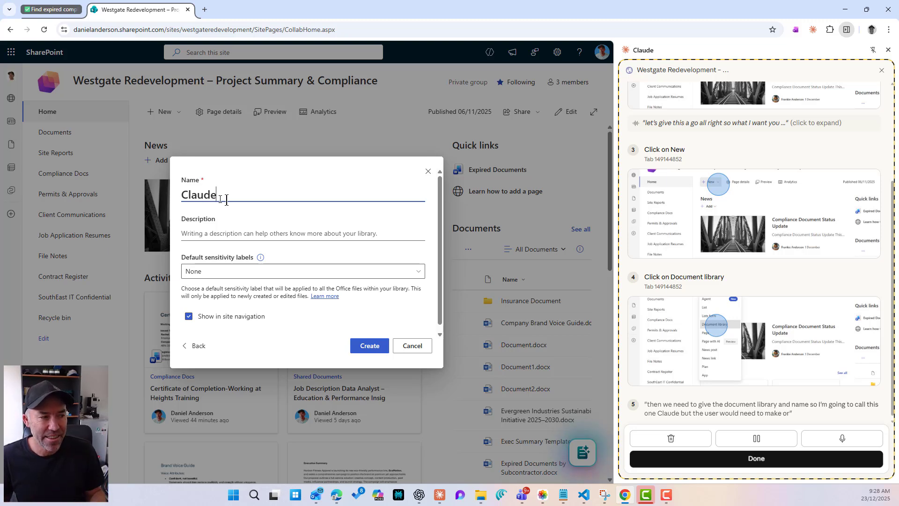
pyautogui.click(370, 346)
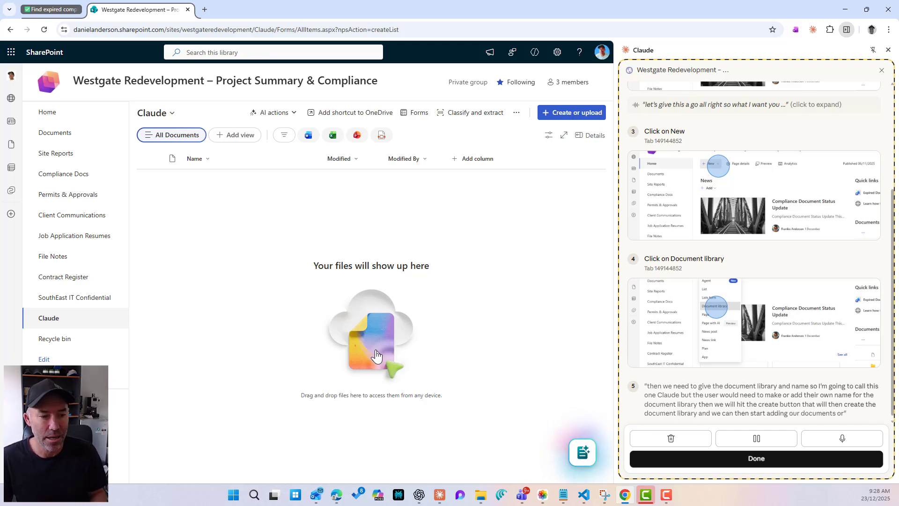
# Finish recording, turn off voice narration and select the generated prompt's opening sentence.
pyautogui.click(725, 463)
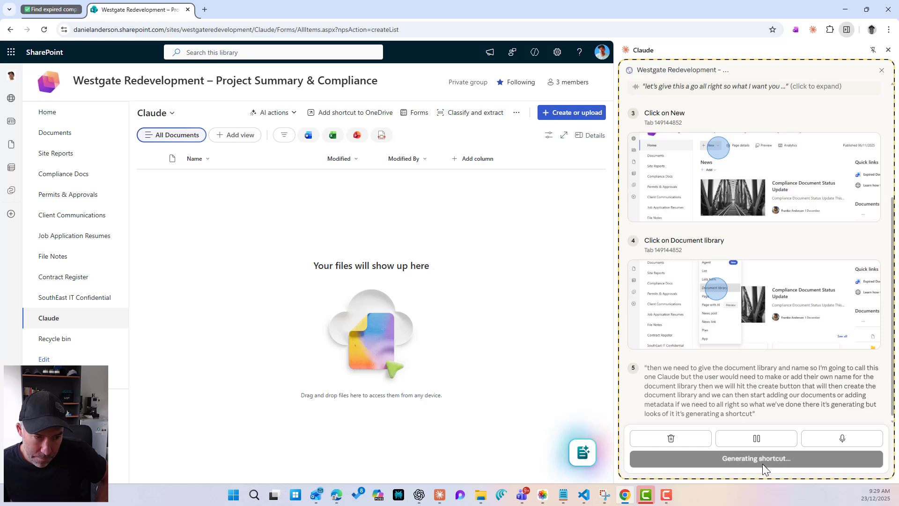
pyautogui.click(839, 440)
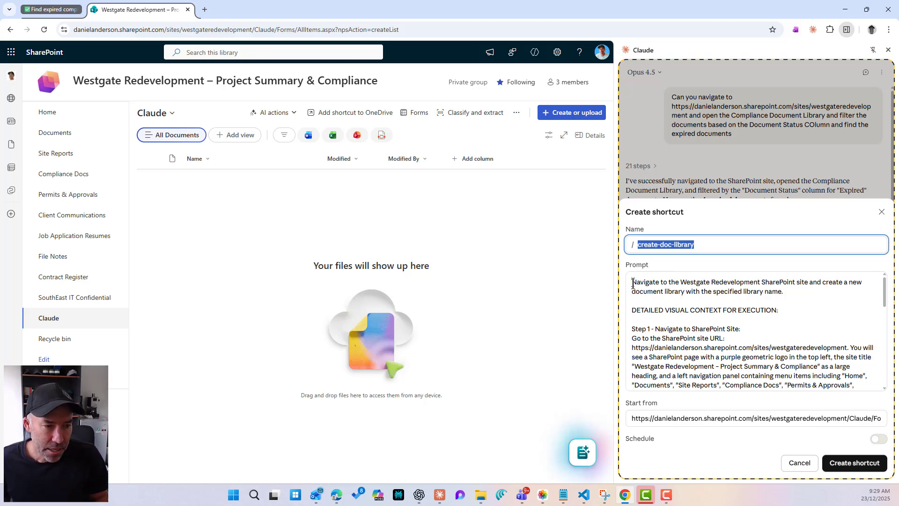
pyautogui.moveTo(632, 282); pyautogui.dragTo(788, 291)
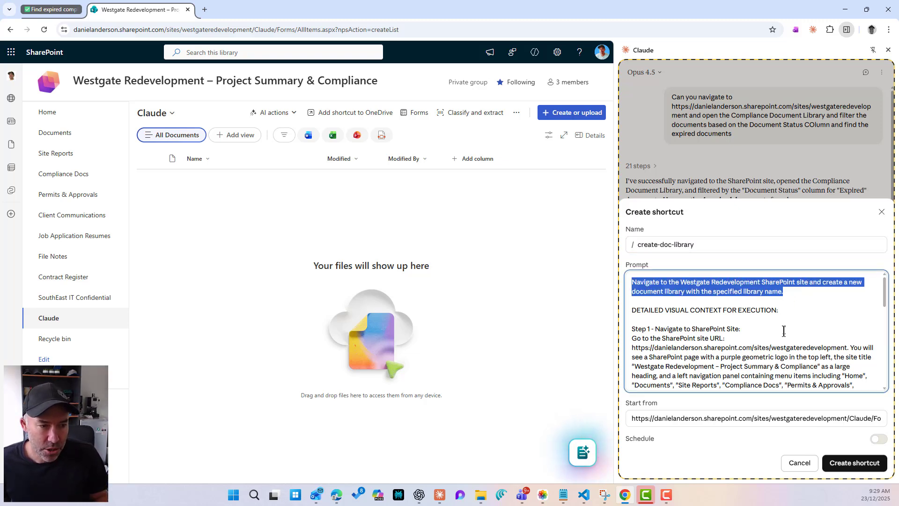
pyautogui.scroll(-2, 783, 331)
pyautogui.scroll(2, 814, 316)
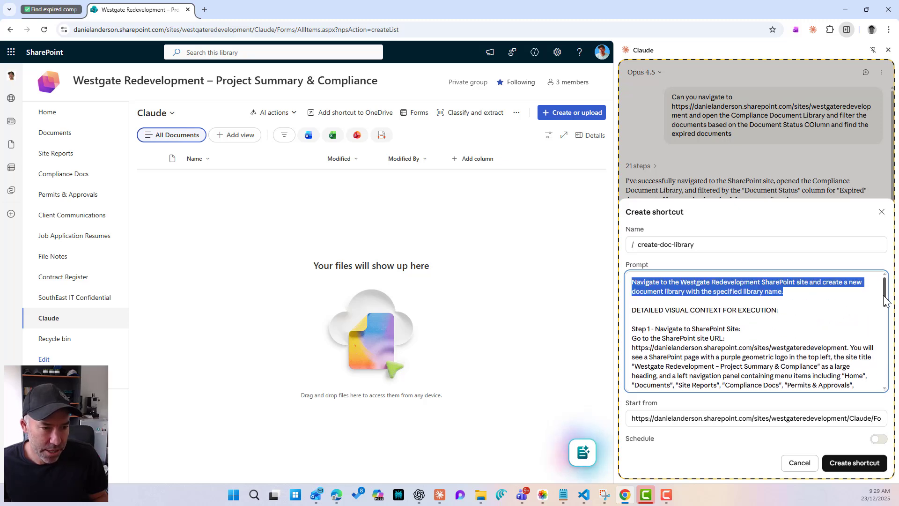
pyautogui.moveTo(886, 298); pyautogui.dragTo(886, 312)
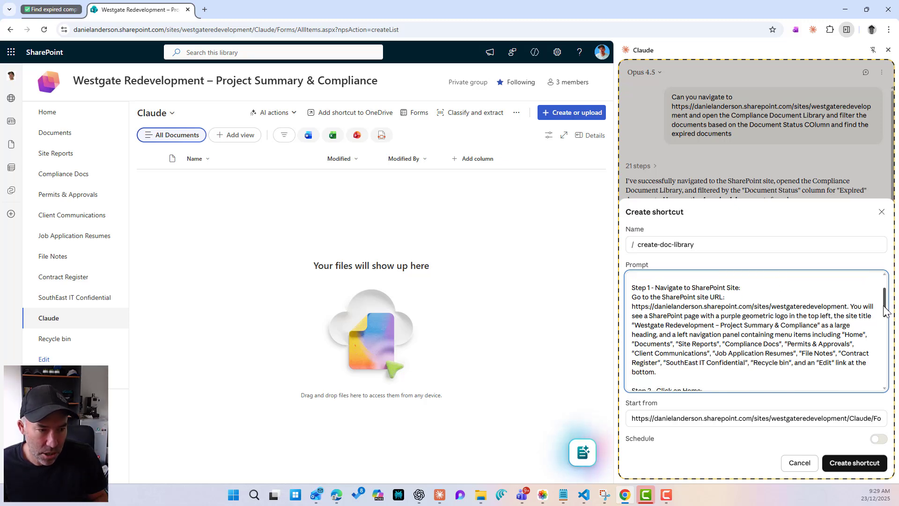
pyautogui.moveTo(886, 312); pyautogui.dragTo(881, 358)
pyautogui.scroll(-3, 781, 340)
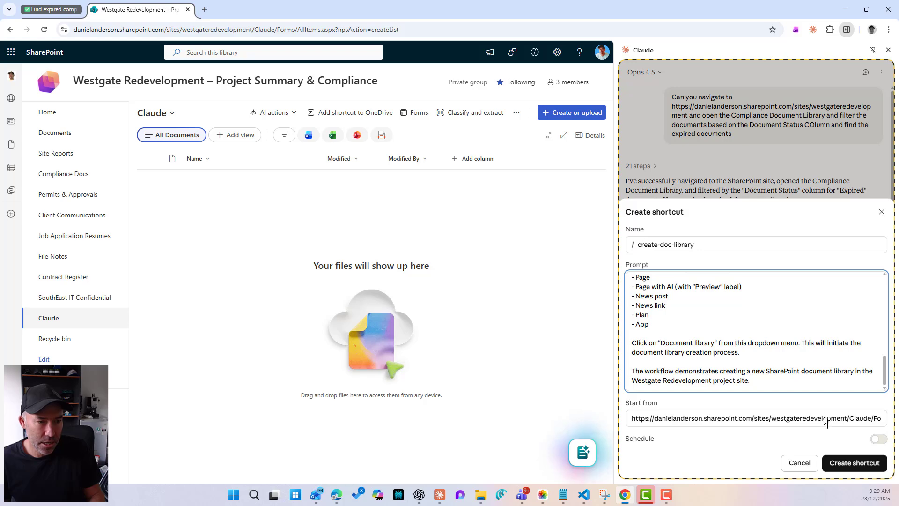
# Save the /create-doc-library shortcut and send it asking for a library named 'Claude Test'.
pyautogui.click(855, 464)
pyautogui.write('/create-doc-library called')
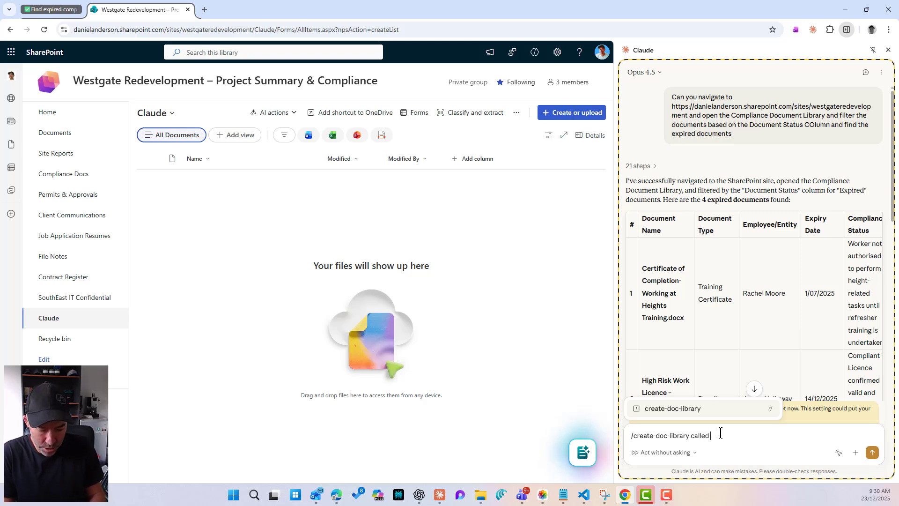
pyautogui.write('Test CLa')
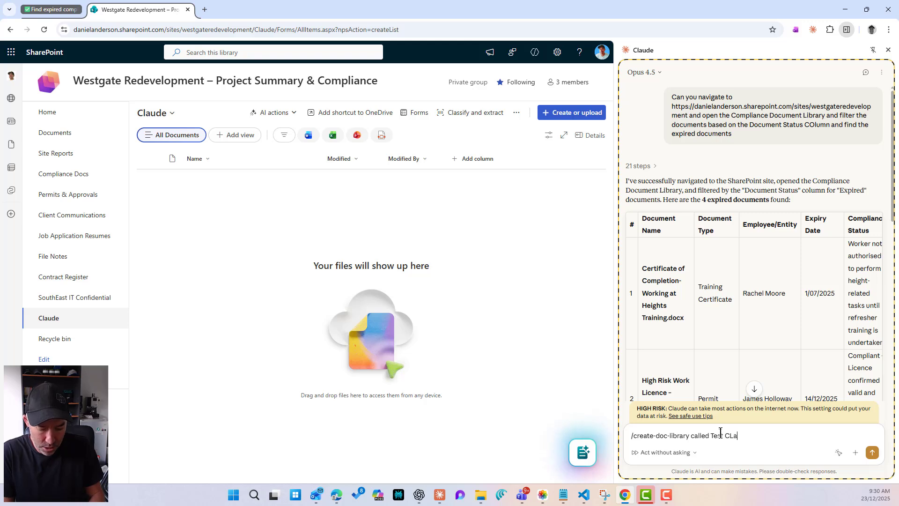
pyautogui.press('BackSpace')
pyautogui.press('BackSpace')
pyautogui.press('BackSpace')
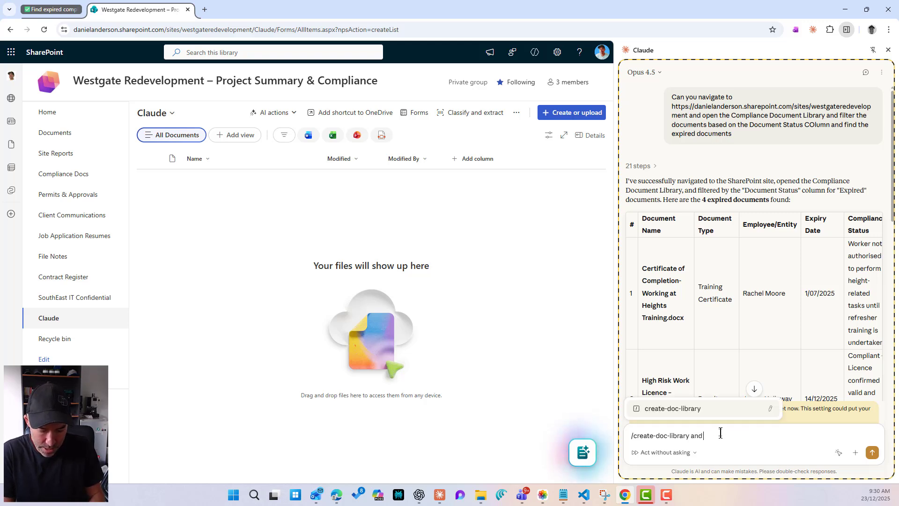
pyautogui.write(' give it the name of Claude')
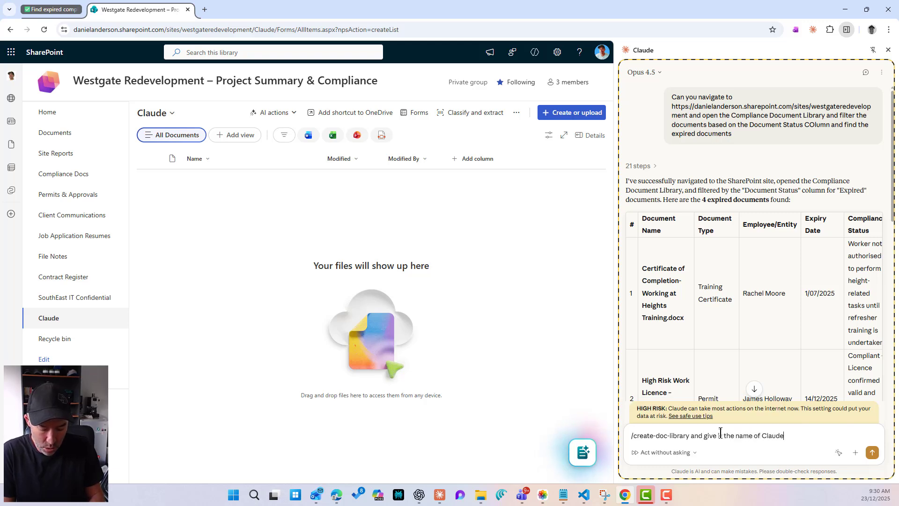
pyautogui.write('st')
pyautogui.click(872, 452)
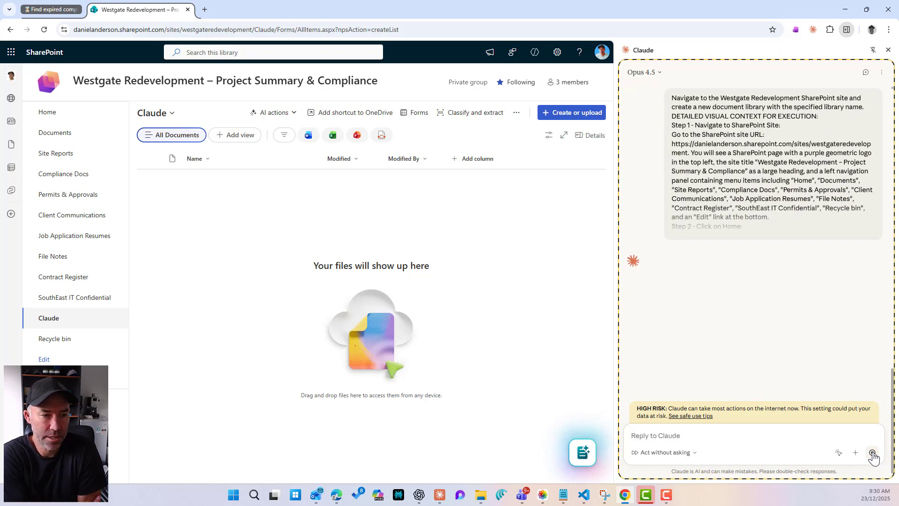